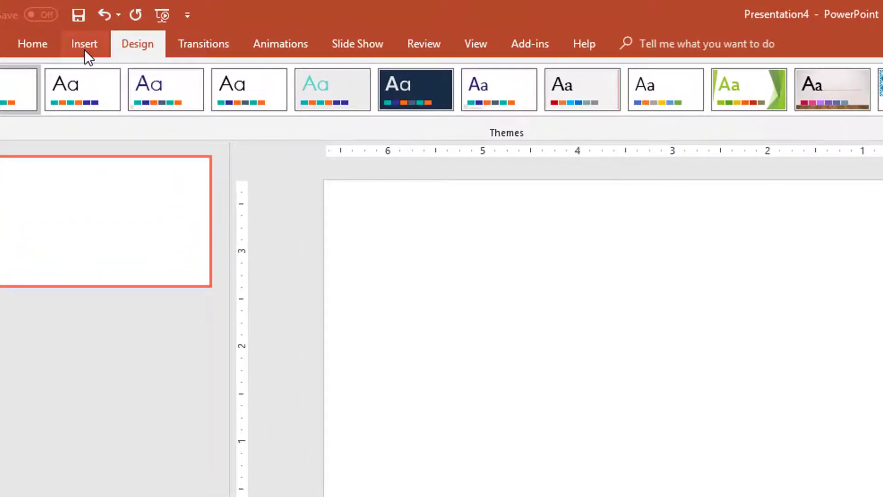
# Step: Show the Insert ribbon commands for the blank Presentation4 slide
pyautogui.click(84, 48)
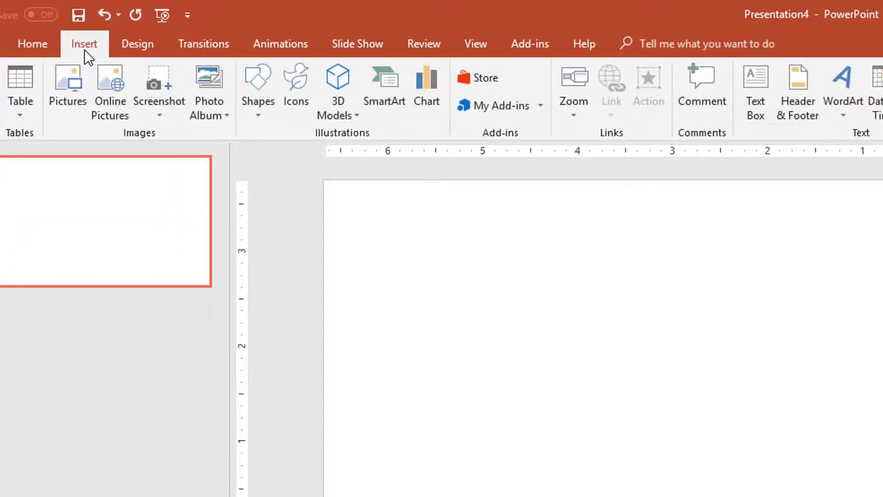
# Step: Insert a Continuous Block Process SmartArt from the Process category onto the slide
pyautogui.click(382, 78)
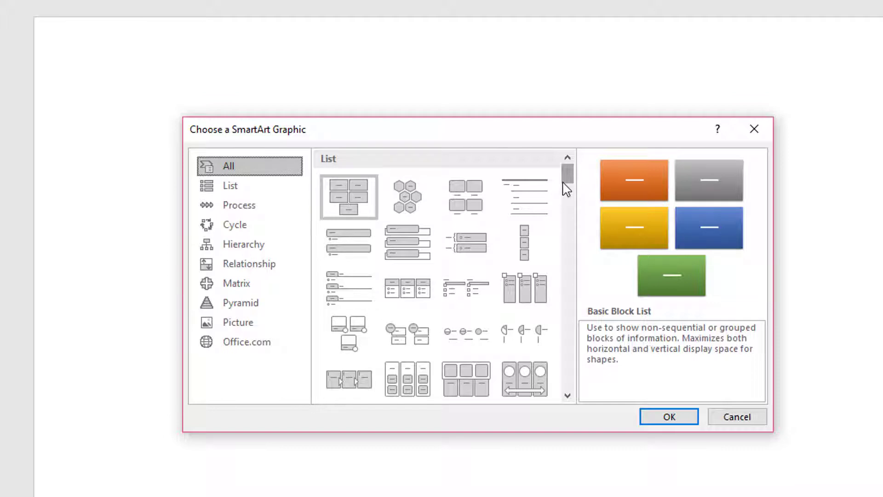
pyautogui.click(229, 206)
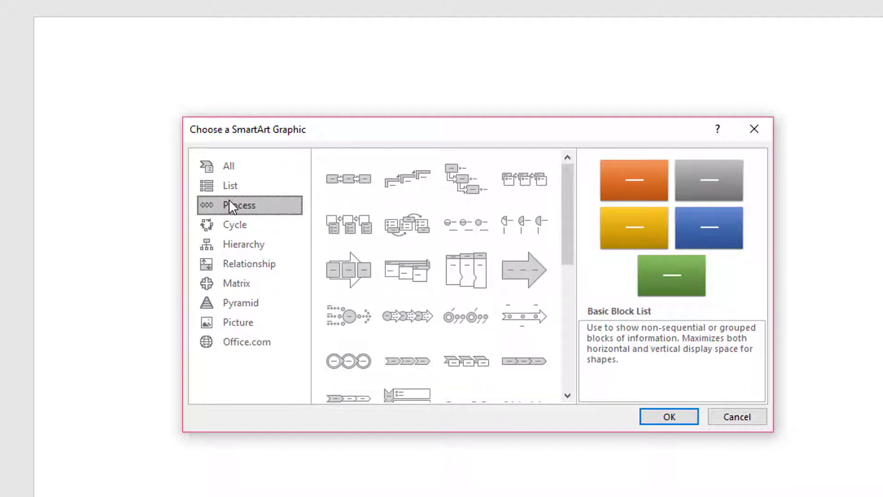
pyautogui.click(349, 274)
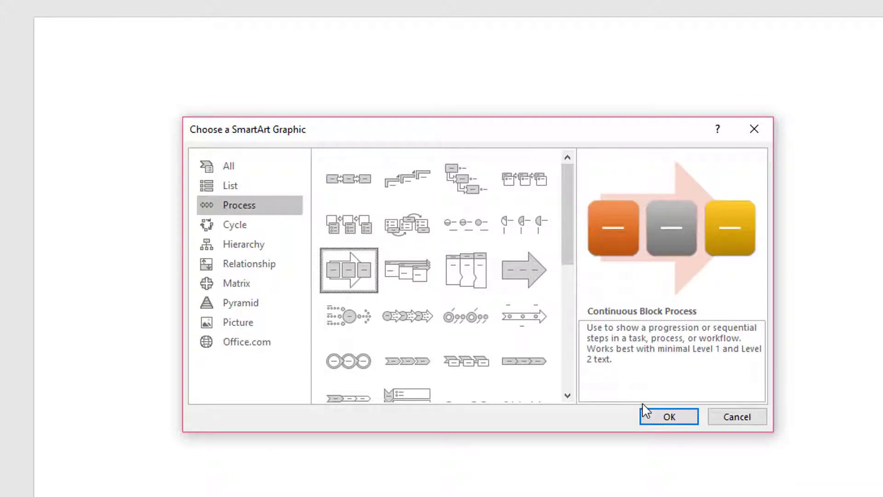
pyautogui.click(653, 416)
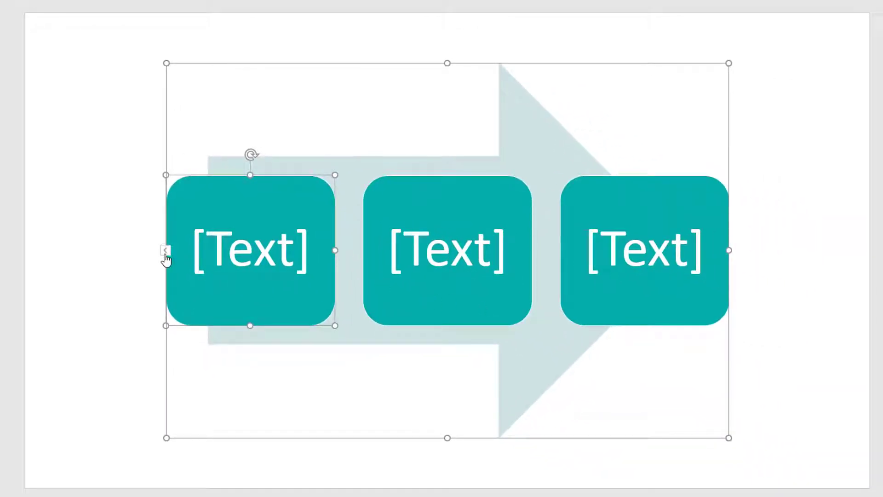
# Step: Paste the vision statement list into the text pane and promote all five traits to blocks
pyautogui.click(165, 253)
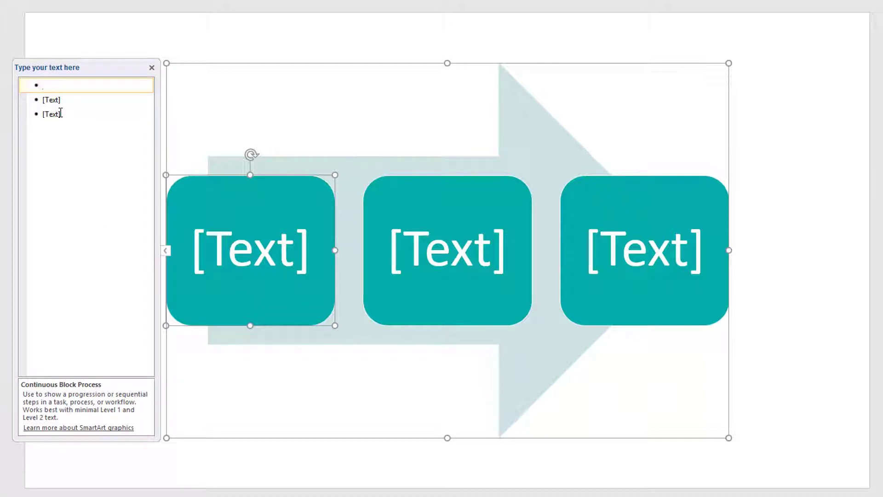
pyautogui.write('A vision statement: Sets out high-level goals. Inspires you. Motivates you. Contains feelings and emotions. Is written in the present tense.')
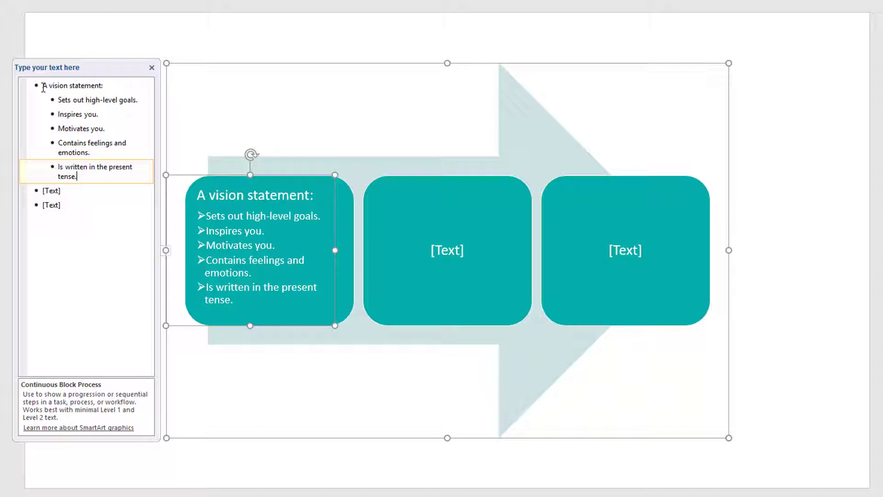
pyautogui.click(58, 97)
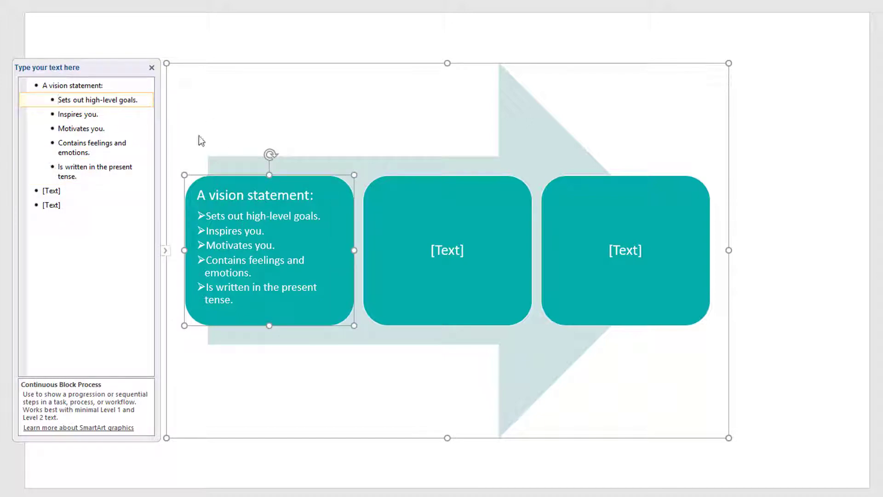
pyautogui.hotkey('shift', 'Tab')
pyautogui.click(55, 115)
pyautogui.hotkey('shift', 'Tab')
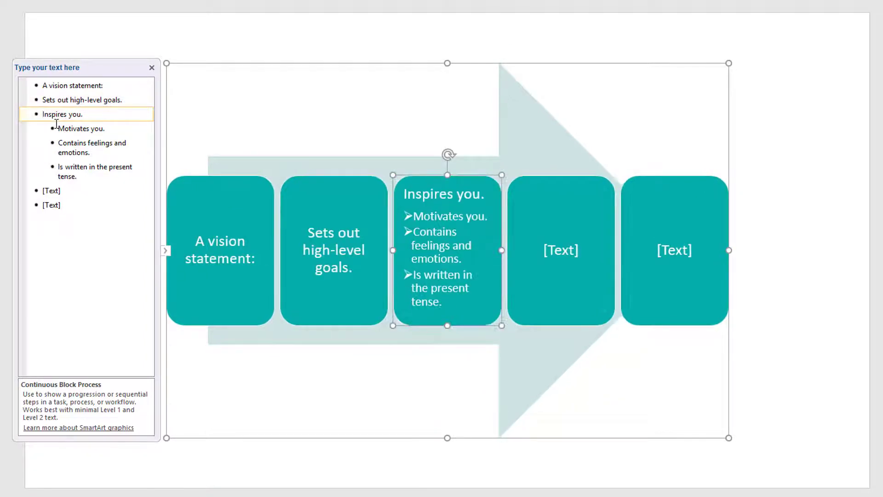
pyautogui.click(56, 128)
pyautogui.hotkey('shift', 'Tab')
pyautogui.click(57, 144)
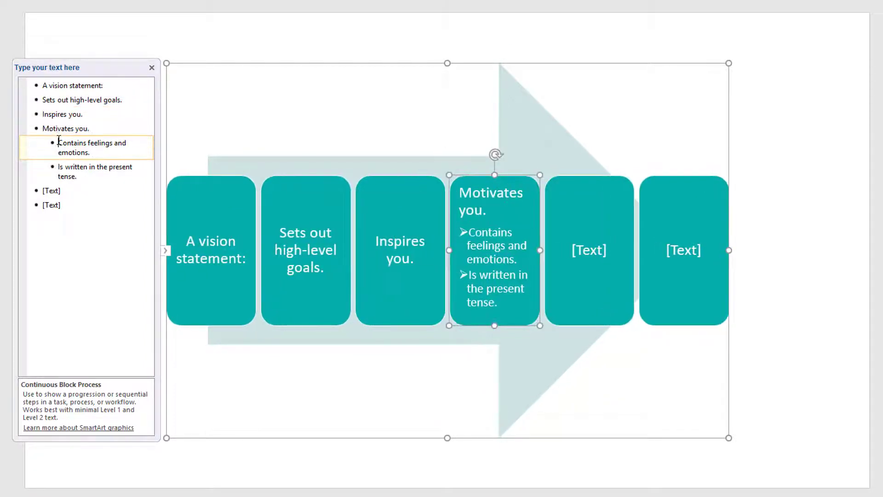
pyautogui.hotkey('shift', 'Tab')
pyautogui.click(58, 158)
pyautogui.hotkey('shift', 'Tab')
# Step: Delete the empty placeholder bullets and the 'A vision statement:' line, then deselect the diagram
pyautogui.click(57, 180)
pyautogui.click(47, 172)
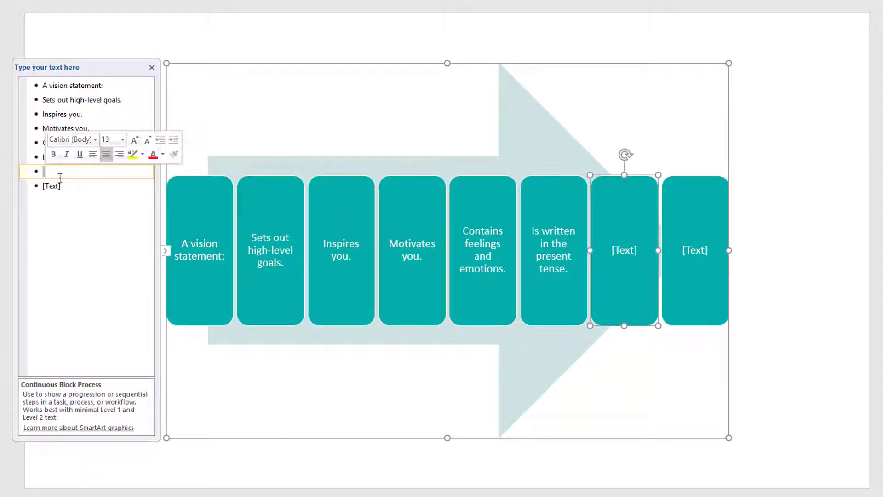
pyautogui.press('Delete')
pyautogui.press('BackSpace')
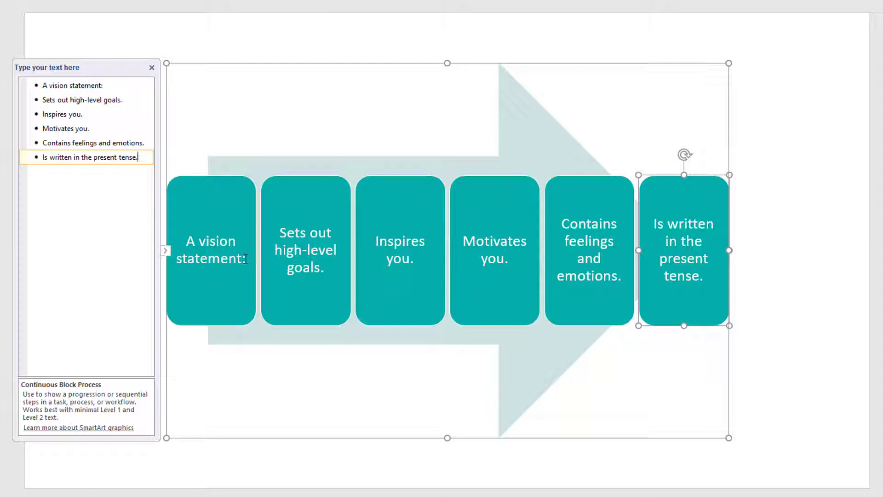
pyautogui.click(109, 83)
pyautogui.click(37, 84)
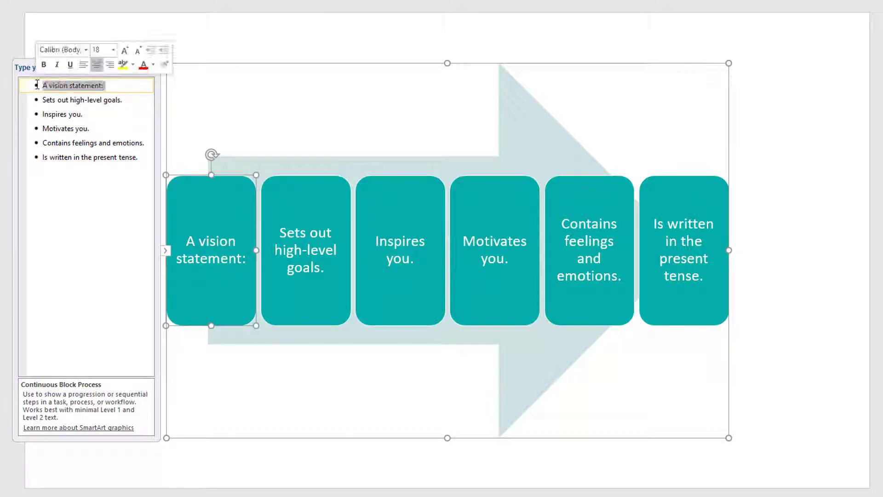
pyautogui.press('Delete')
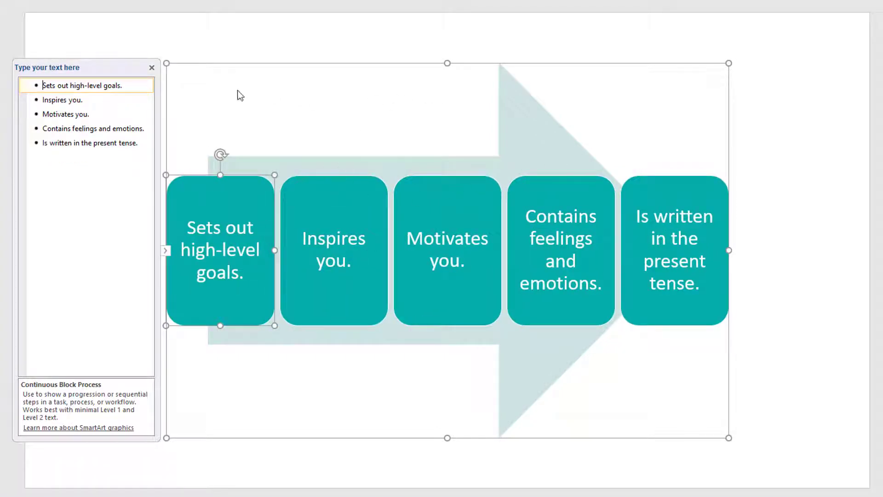
pyautogui.click(202, 59)
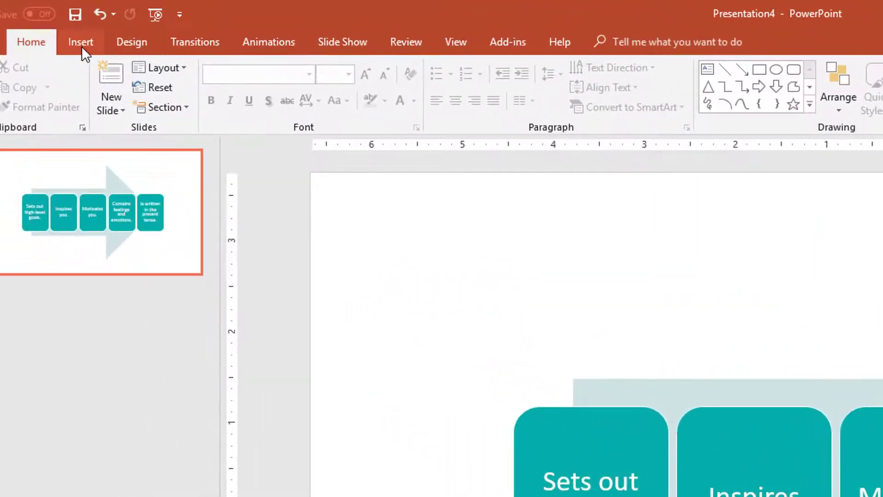
# Step: Add a text box across the top of the slide containing 'A Vision Statement....'
pyautogui.click(80, 46)
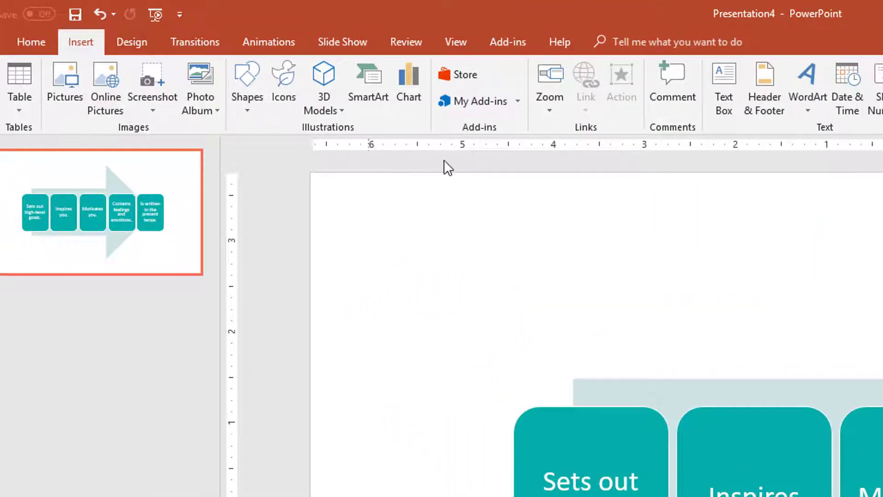
pyautogui.click(723, 91)
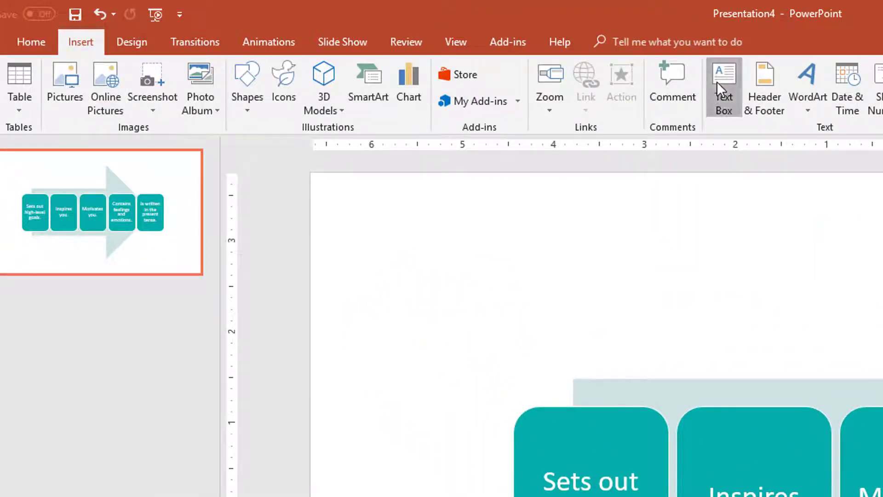
pyautogui.moveTo(342, 194)
pyautogui.mouseDown()
pyautogui.moveTo(367, 281)
pyautogui.moveTo(578, 315)
pyautogui.moveTo(688, 282)
pyautogui.moveTo(578, 203)
pyautogui.mouseUp()
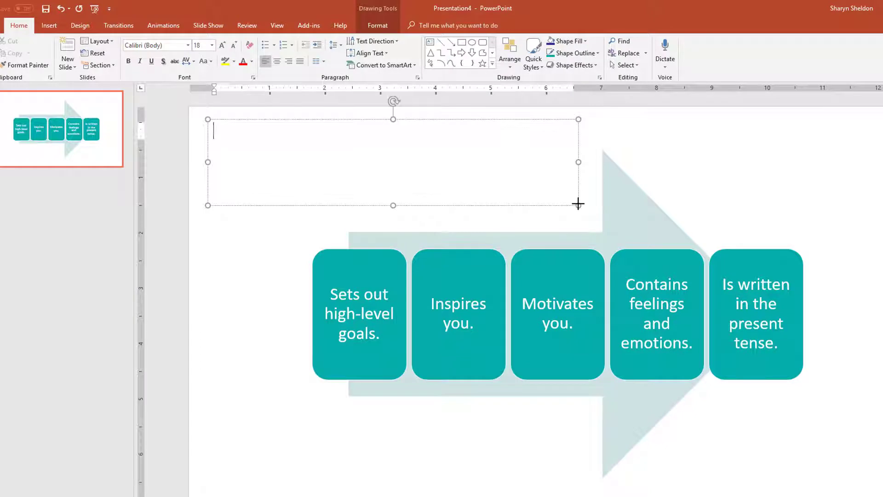
pyautogui.write('A Vision Statement....')
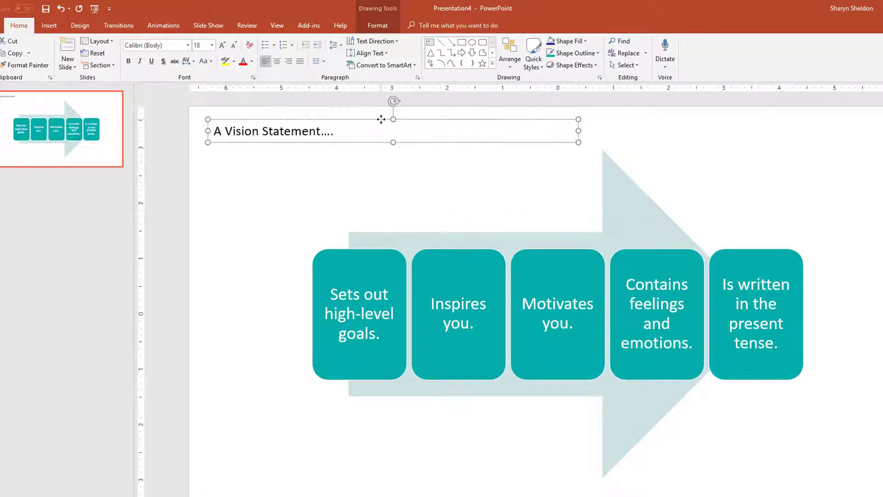
# Step: Enlarge the title to 40 pt and move it just above the arrow diagram
pyautogui.click(222, 50)
pyautogui.click(221, 50)
pyautogui.click(221, 50)
pyautogui.click(222, 49)
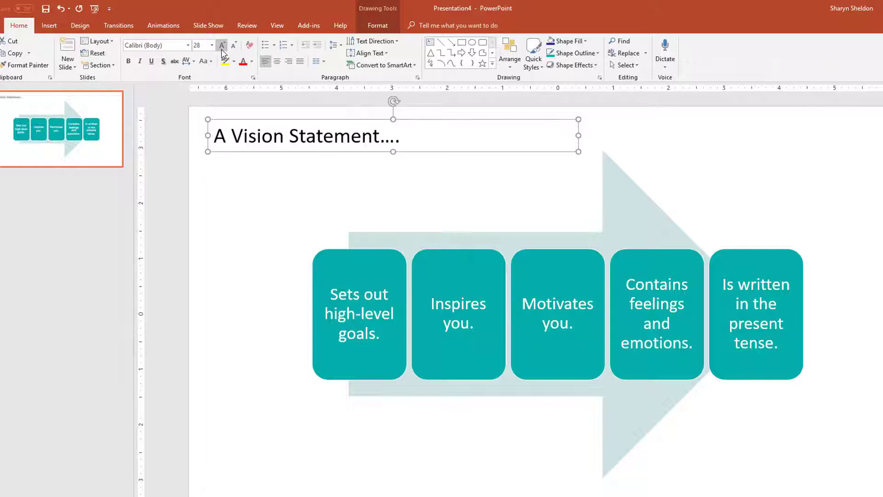
pyautogui.click(222, 50)
pyautogui.click(222, 49)
pyautogui.moveTo(345, 123); pyautogui.dragTo(400, 174)
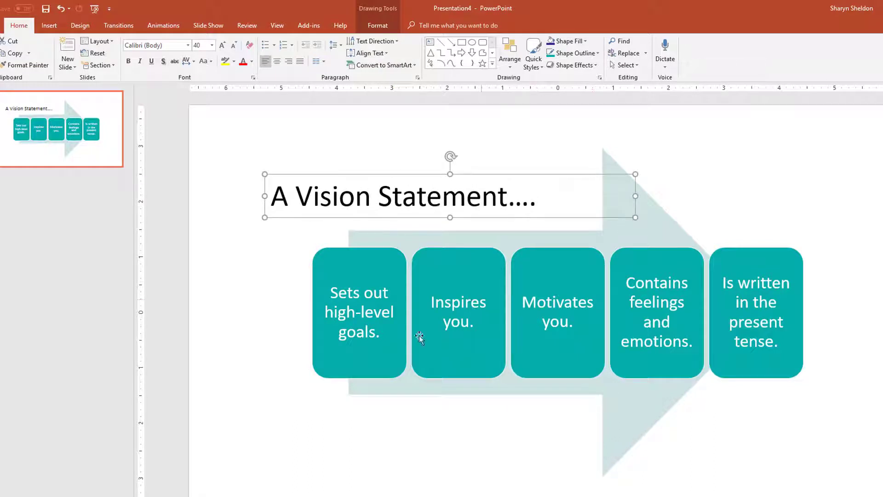
pyautogui.click(351, 399)
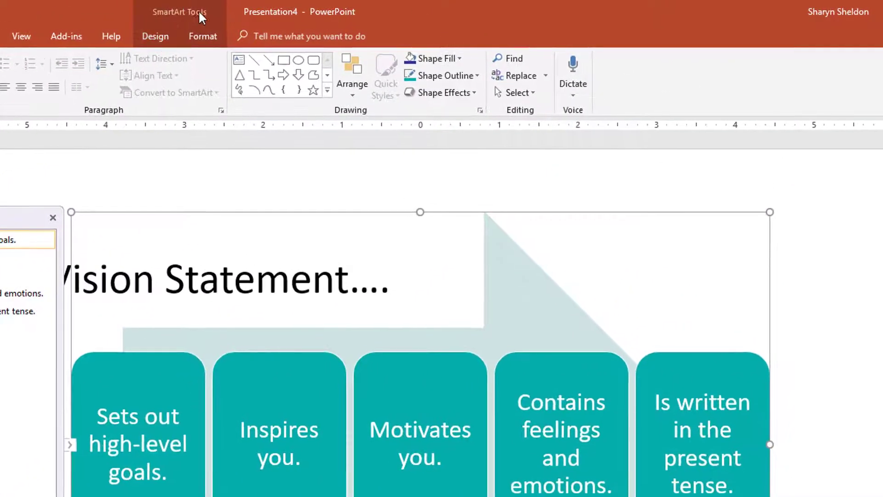
# Step: Apply the first Colorful colour scheme to the SmartArt
pyautogui.click(156, 35)
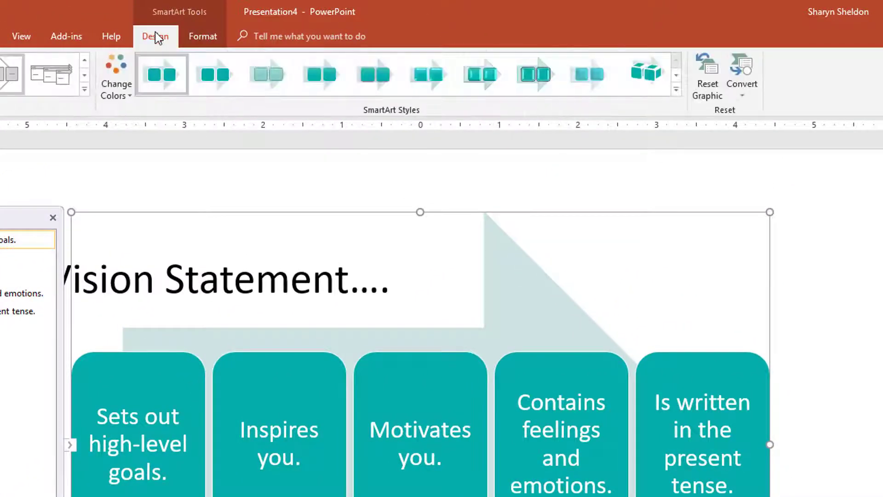
pyautogui.click(129, 94)
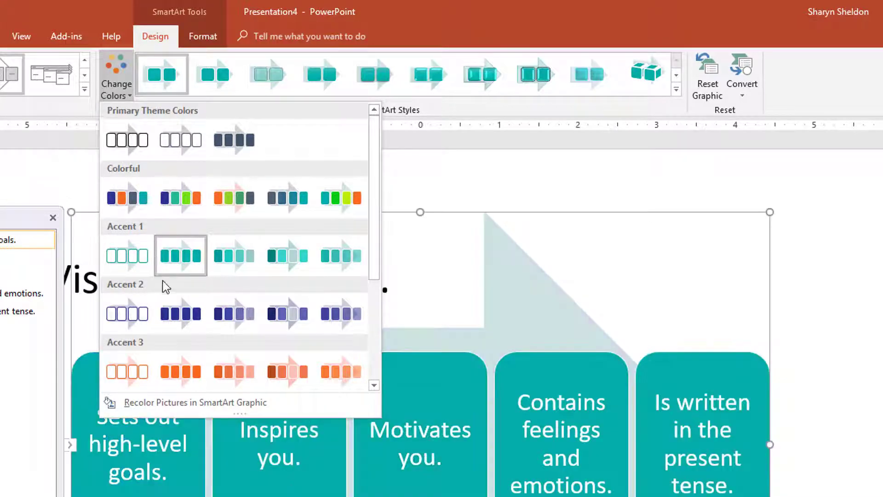
pyautogui.click(122, 197)
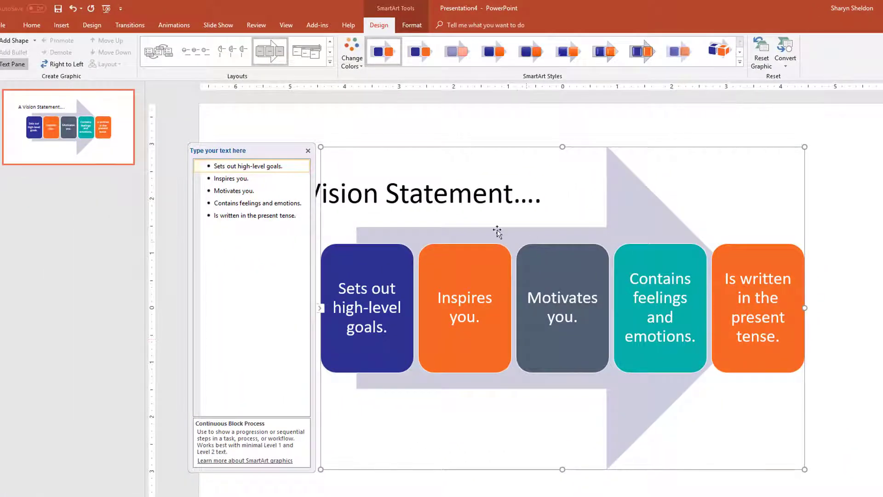
# Step: Fill the 'Is written in the present tense.' block with dark blue
pyautogui.click(490, 254)
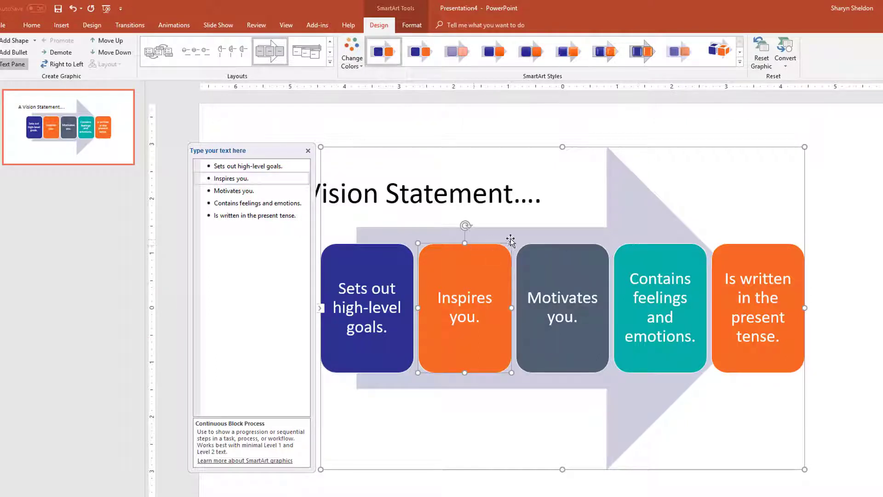
pyautogui.click(728, 248)
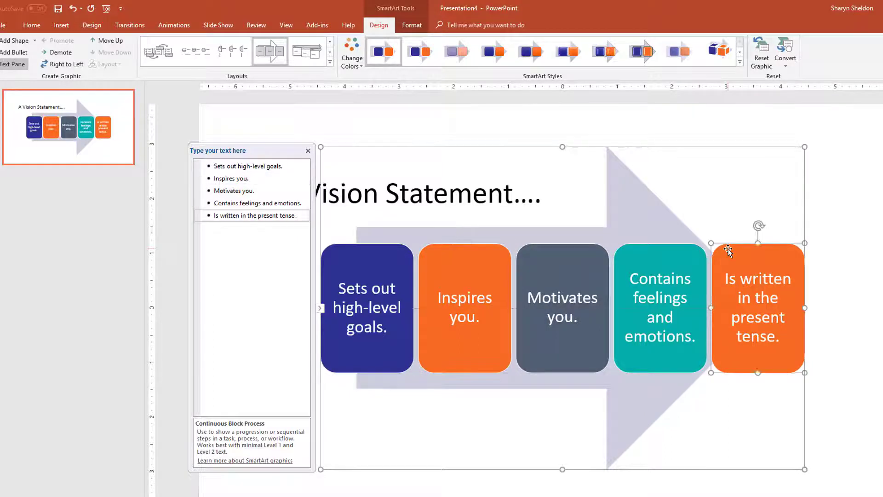
pyautogui.click(418, 31)
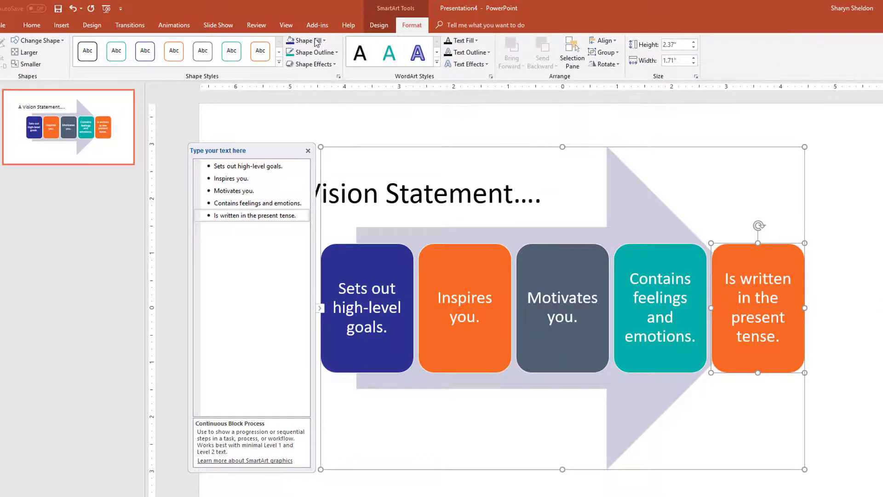
pyautogui.click(305, 41)
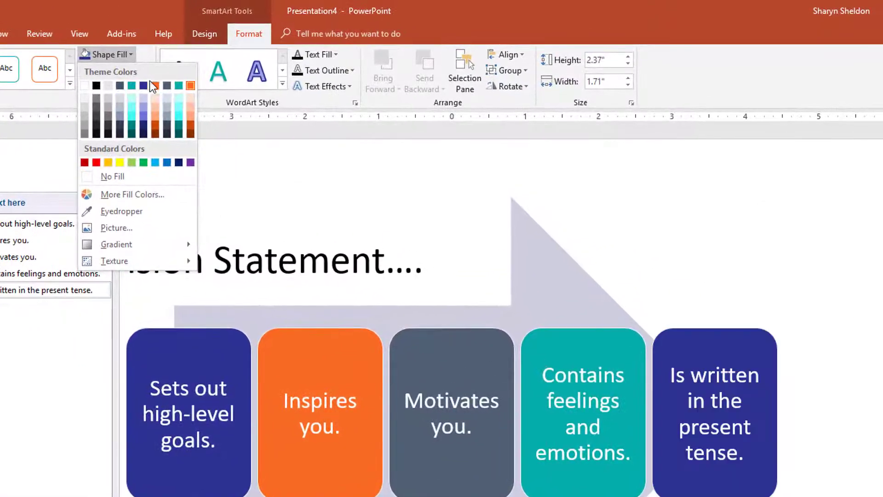
pyautogui.click(148, 86)
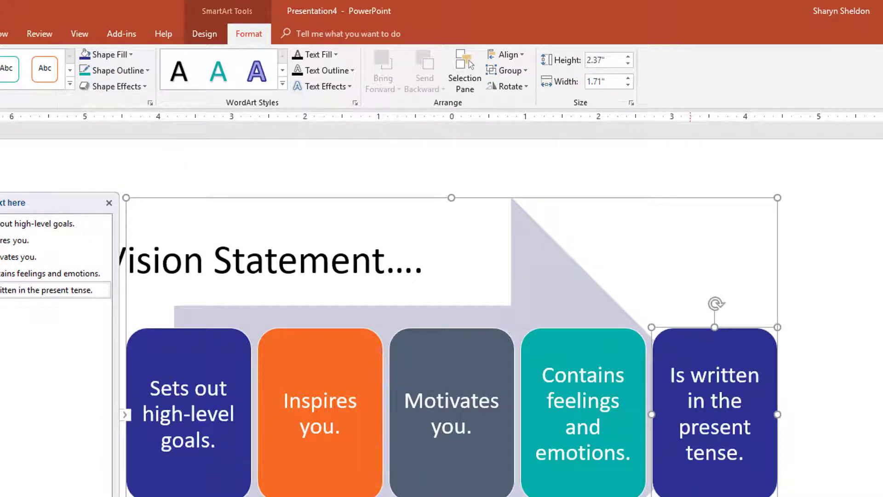
# Step: Shift the slide title to the right above the blocks
pyautogui.click(804, 214)
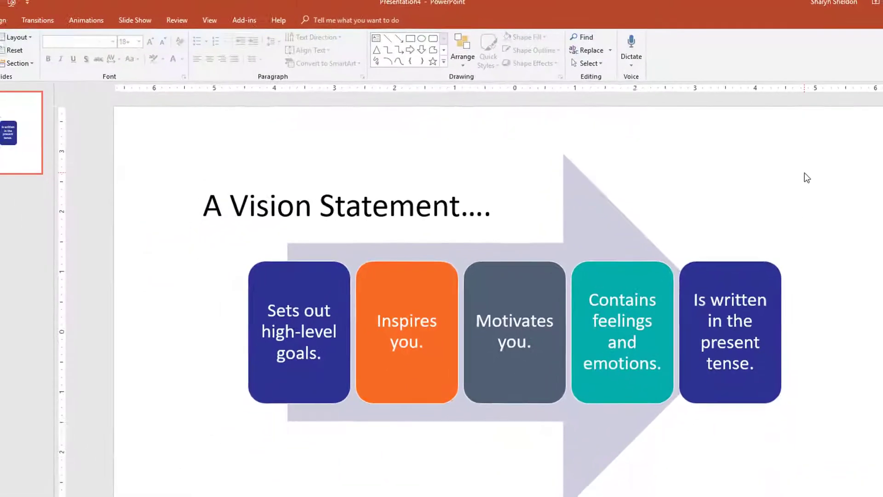
pyautogui.click(417, 198)
pyautogui.moveTo(365, 175); pyautogui.dragTo(407, 177)
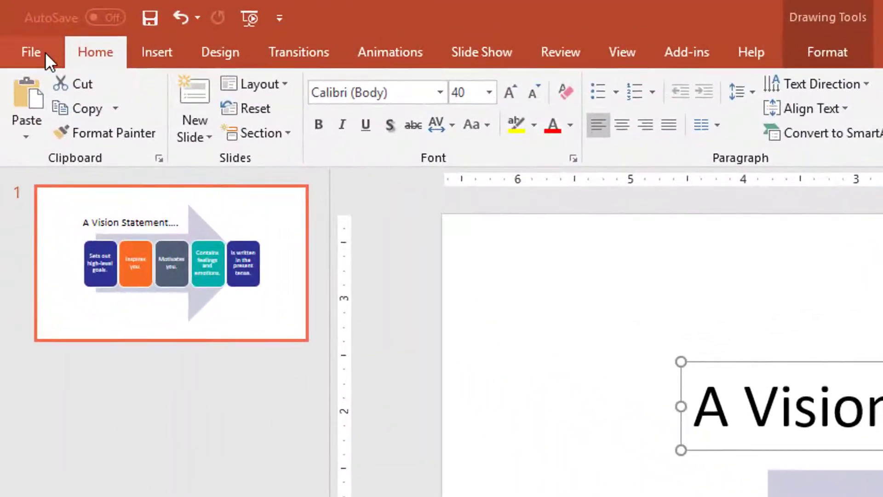
# Step: Save a copy to the tutorial smart art graphics folder named VisionStatement_demo
pyautogui.click(36, 52)
pyautogui.click(64, 260)
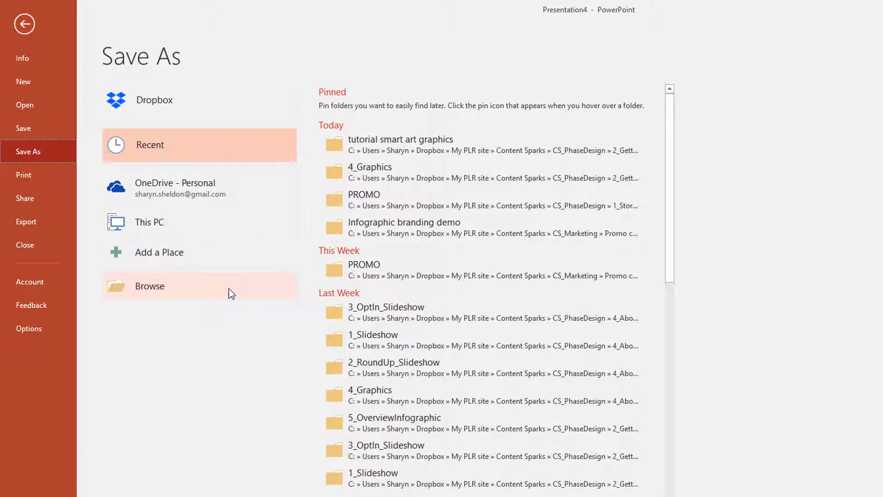
pyautogui.click(374, 134)
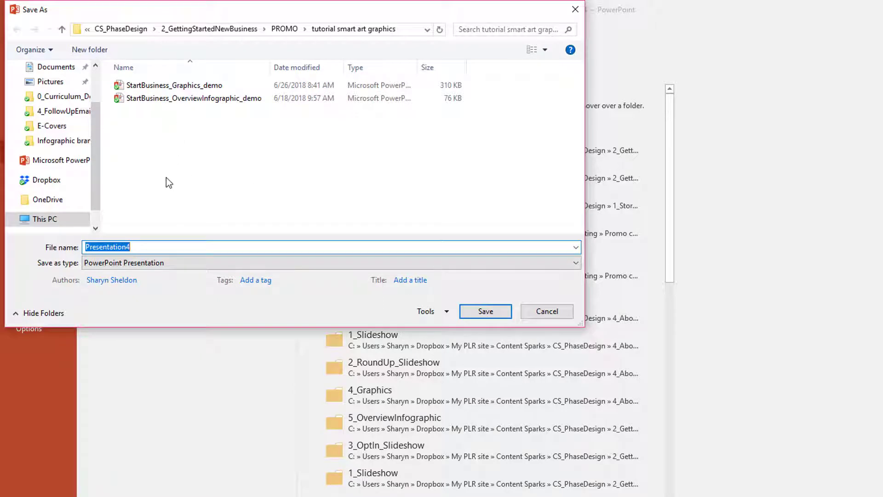
pyautogui.write('VisionStatement_demo')
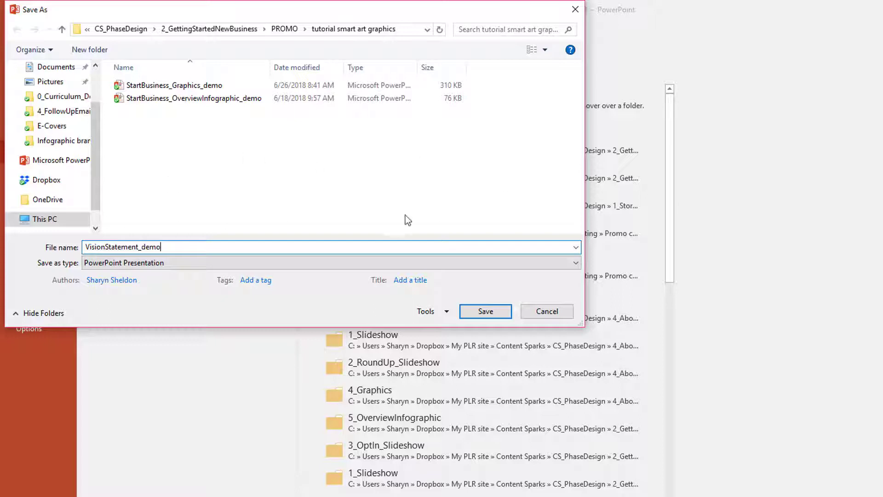
# Step: Set the file type to JPEG and export only the current slide
pyautogui.click(281, 263)
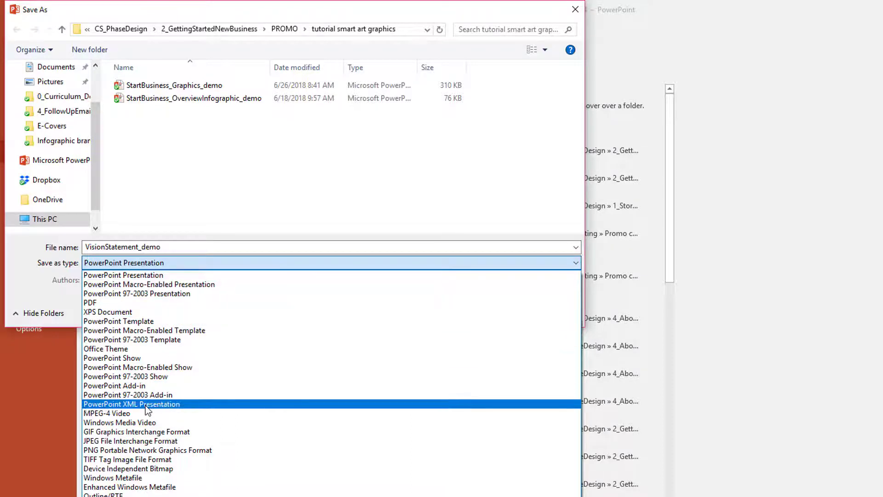
pyautogui.click(145, 440)
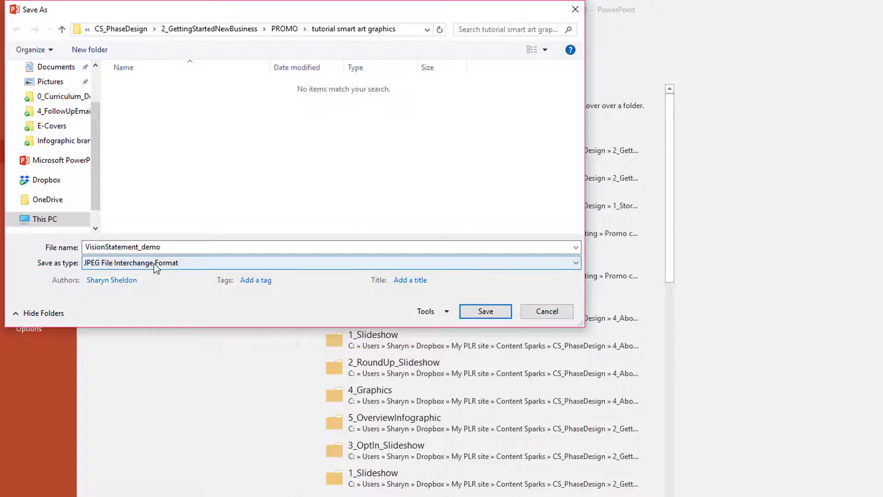
pyautogui.click(467, 313)
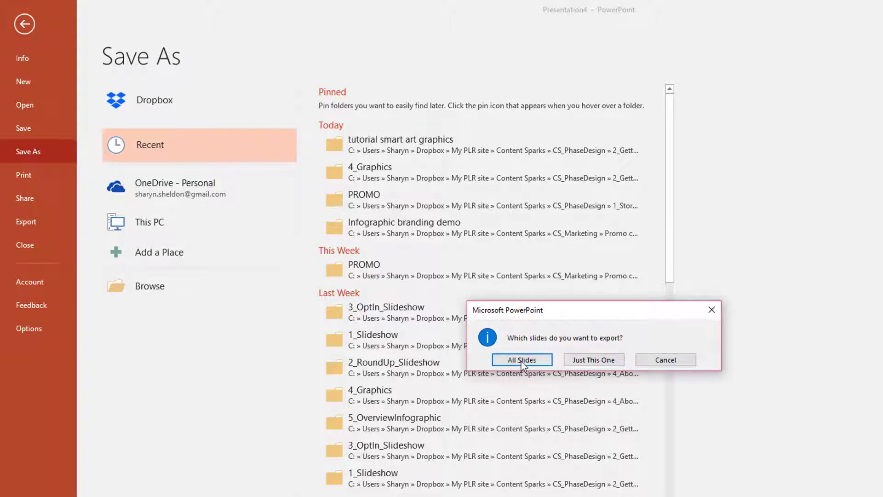
pyautogui.click(593, 361)
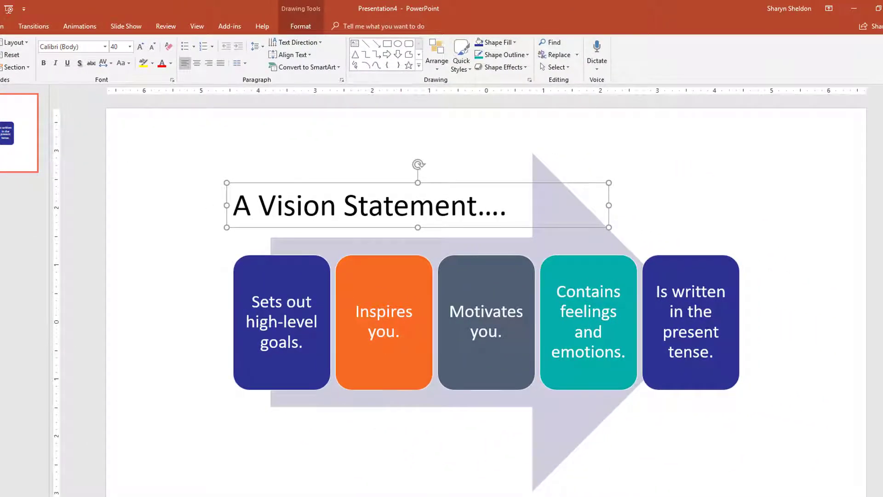
# Step: Select the whole five-block SmartArt frame and show its Design options
pyautogui.click(171, 217)
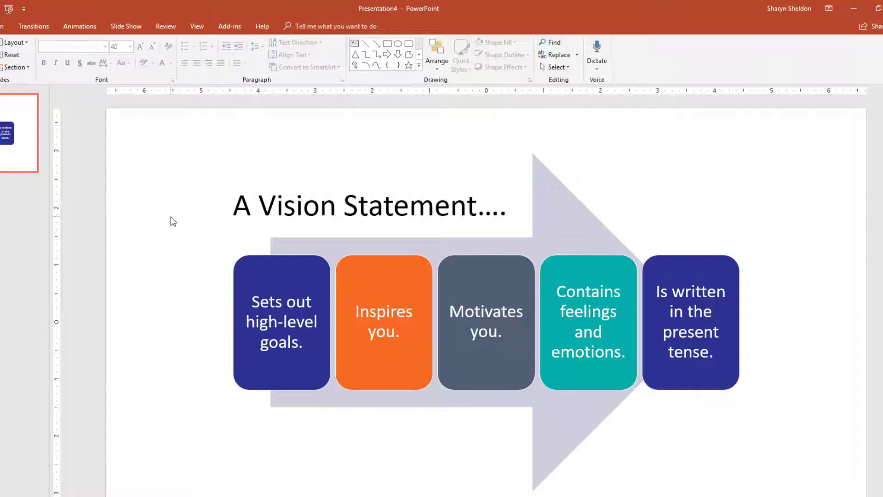
pyautogui.click(276, 238)
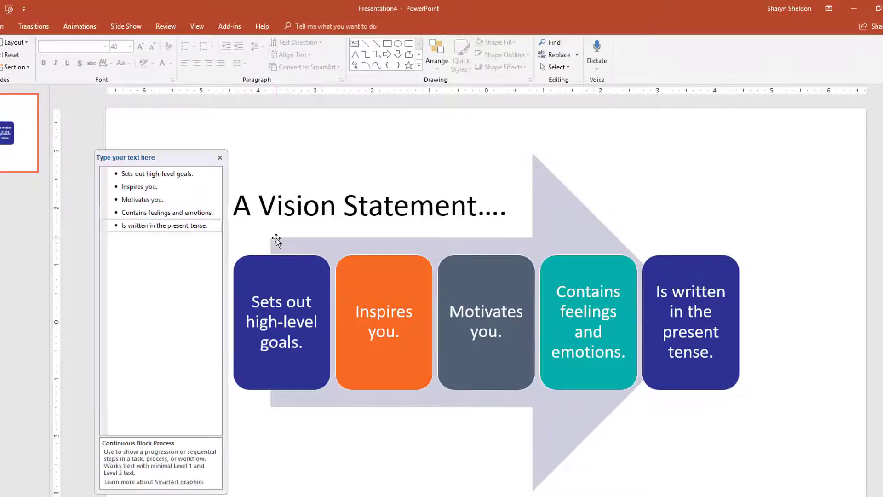
pyautogui.click(254, 153)
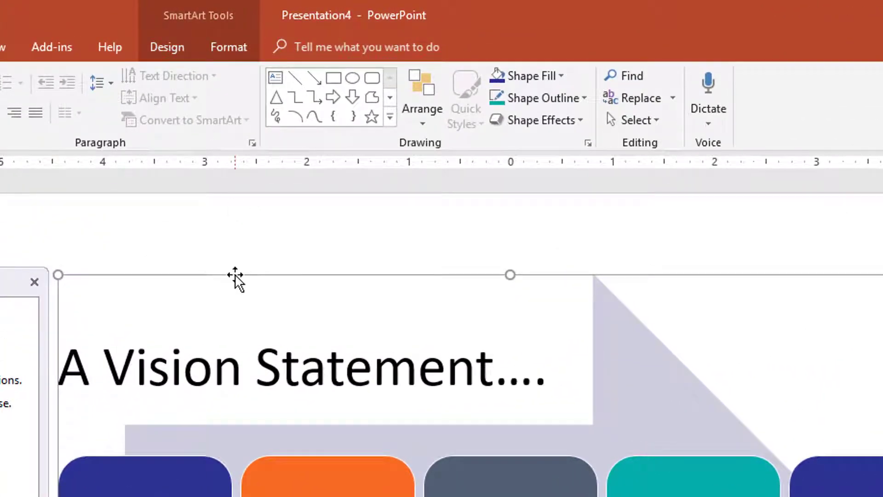
pyautogui.click(173, 45)
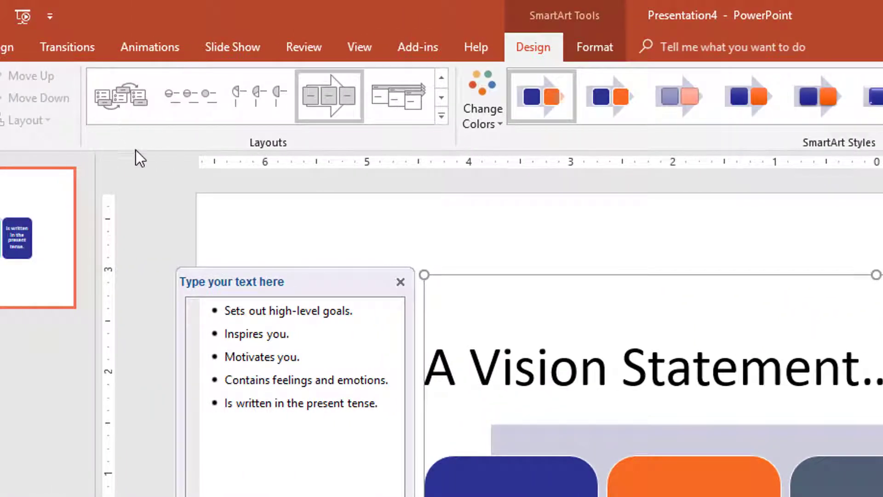
# Step: Open More Layouts, show the List category, and move the dialog left off the slide
pyautogui.click(442, 115)
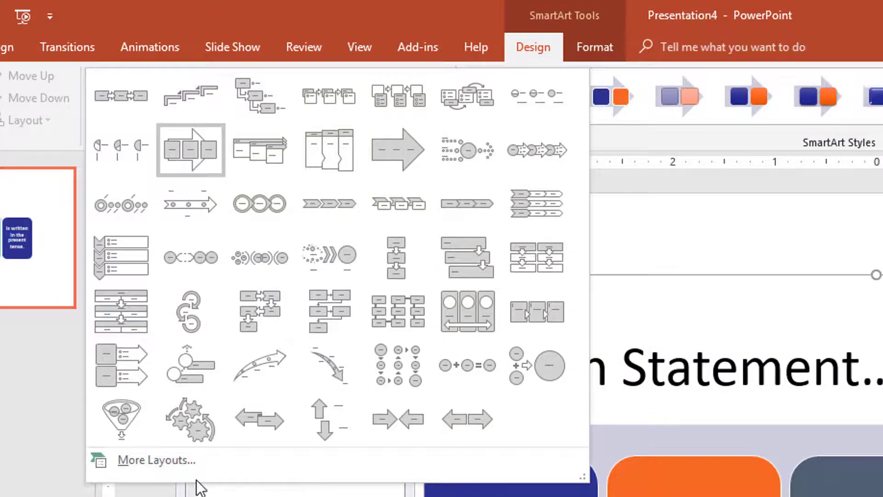
pyautogui.click(154, 465)
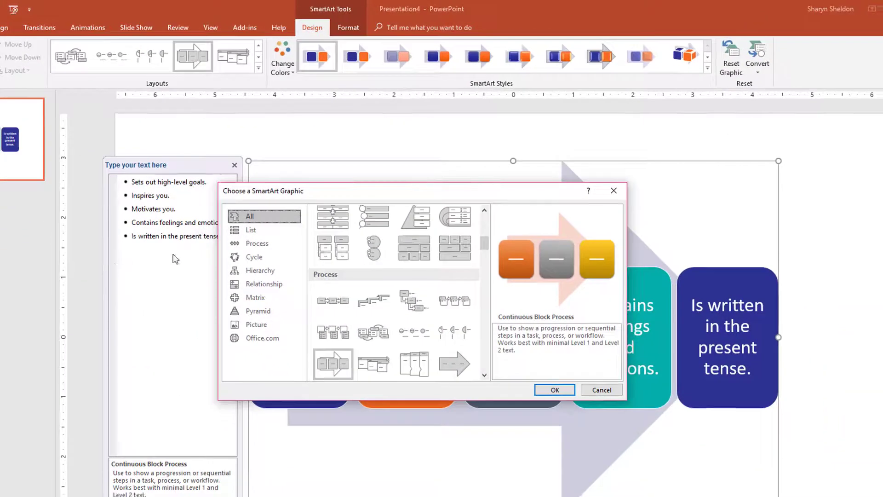
pyautogui.click(244, 228)
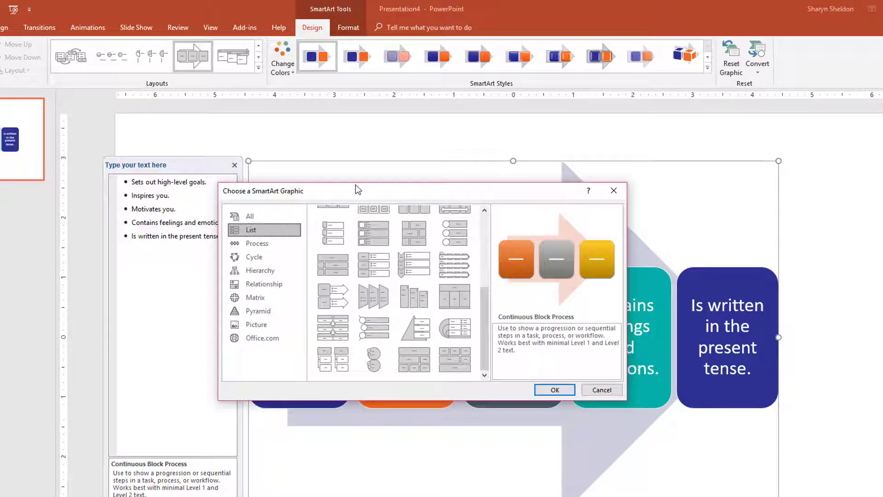
pyautogui.moveTo(372, 199); pyautogui.dragTo(76, 137)
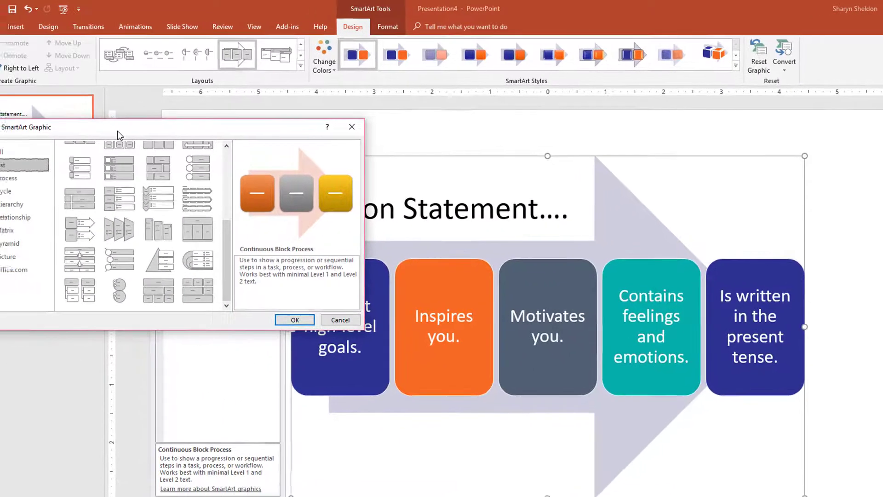